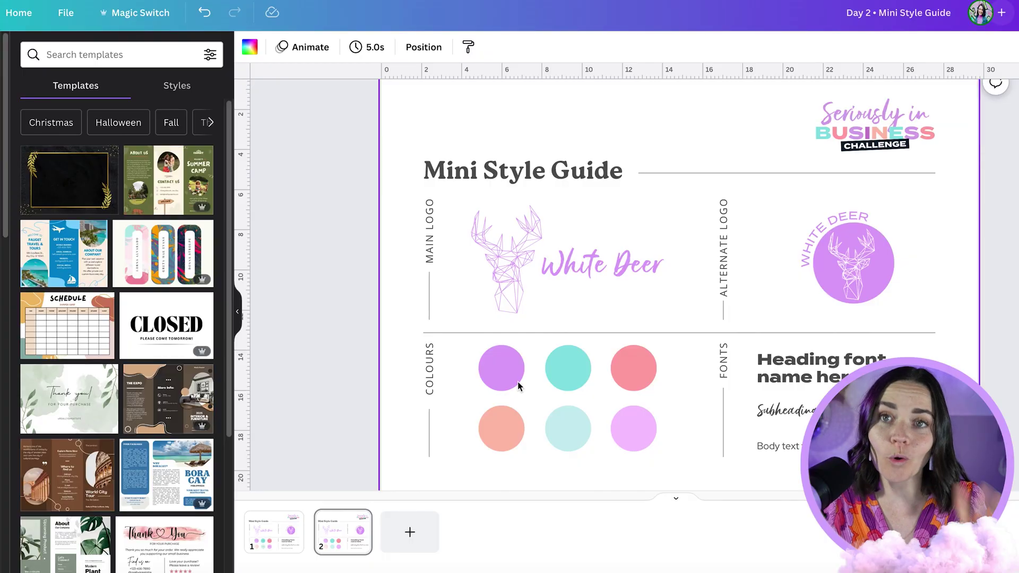
Step: Select the top-left purple circle in the colours section and show its colour panel (#dea5f8)
scroll(611, 316, "down", 1)
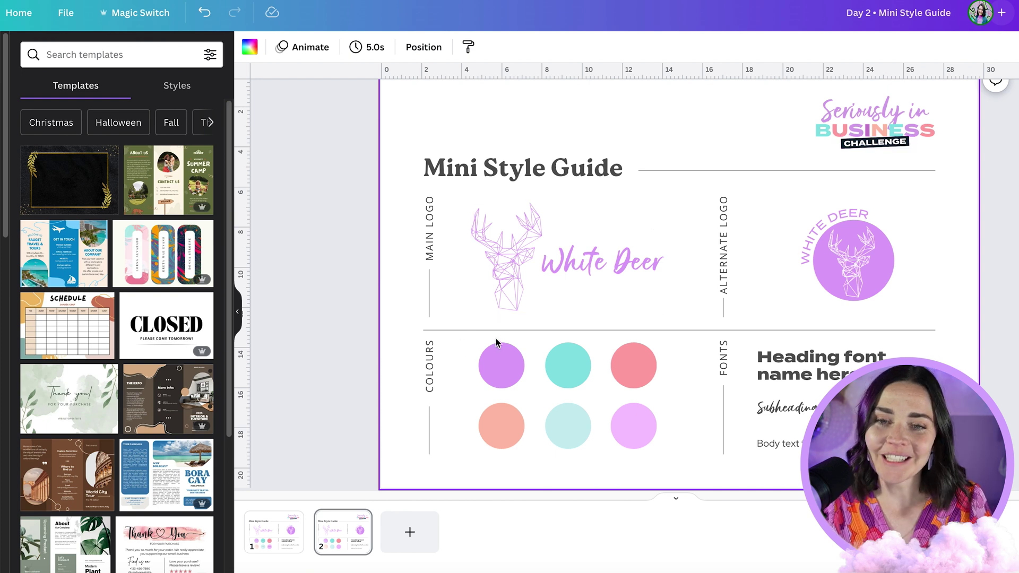
left_click(502, 377)
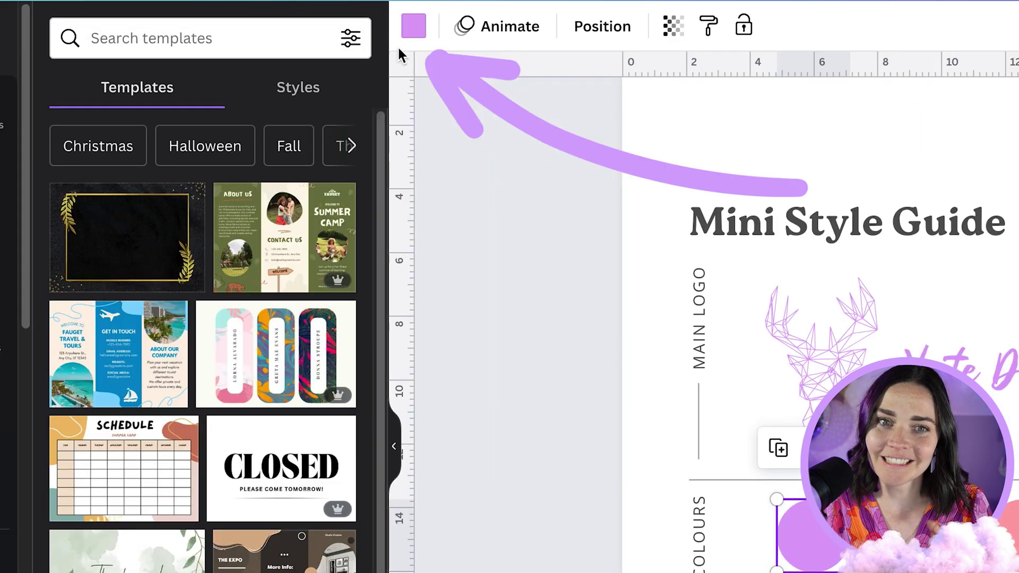
left_click(250, 46)
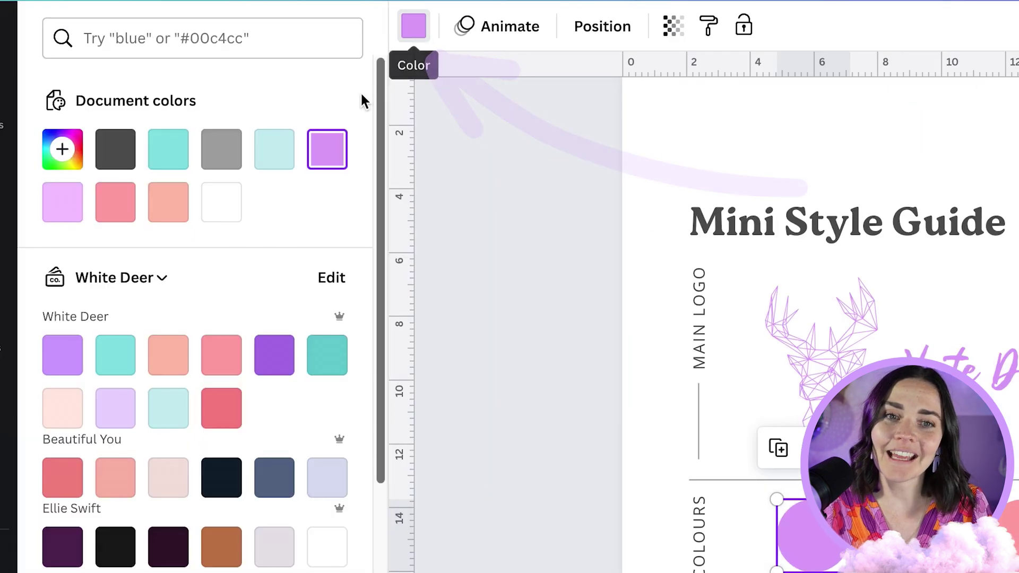
mouse_move(329, 160)
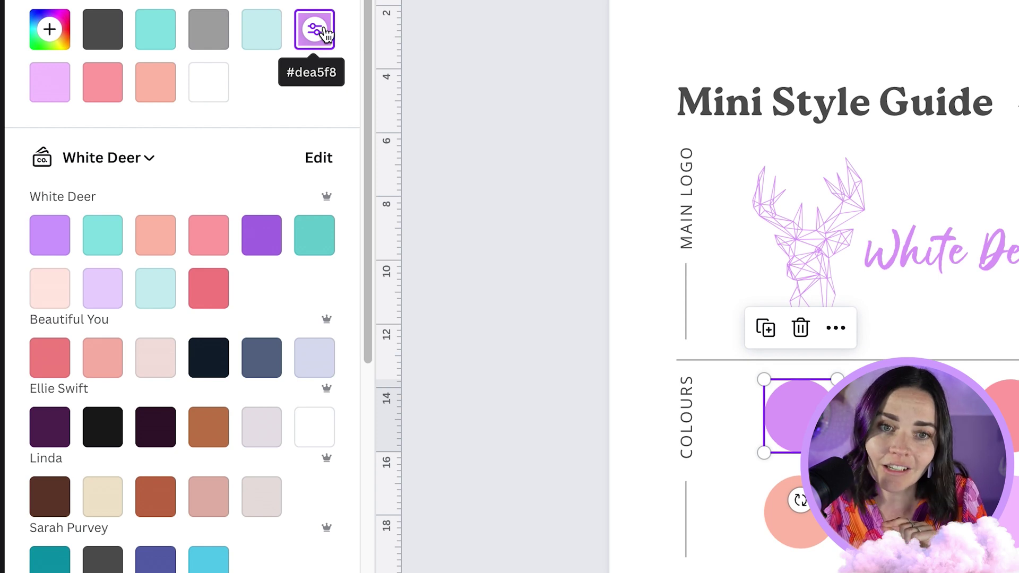
Step: Change the top-left circle to a deeper purple, keeping it a solid fill rather than a gradient
left_click(324, 33)
mouse_move(152, 134)
left_mouse_down()
mouse_move(218, 173)
mouse_move(164, 146)
left_mouse_up()
left_click(268, 84)
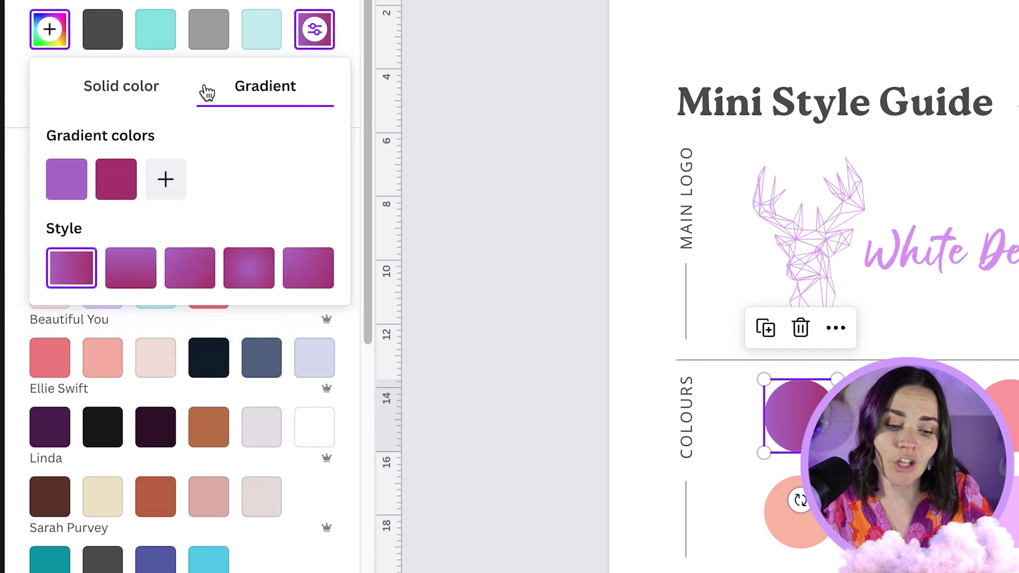
left_click(154, 93)
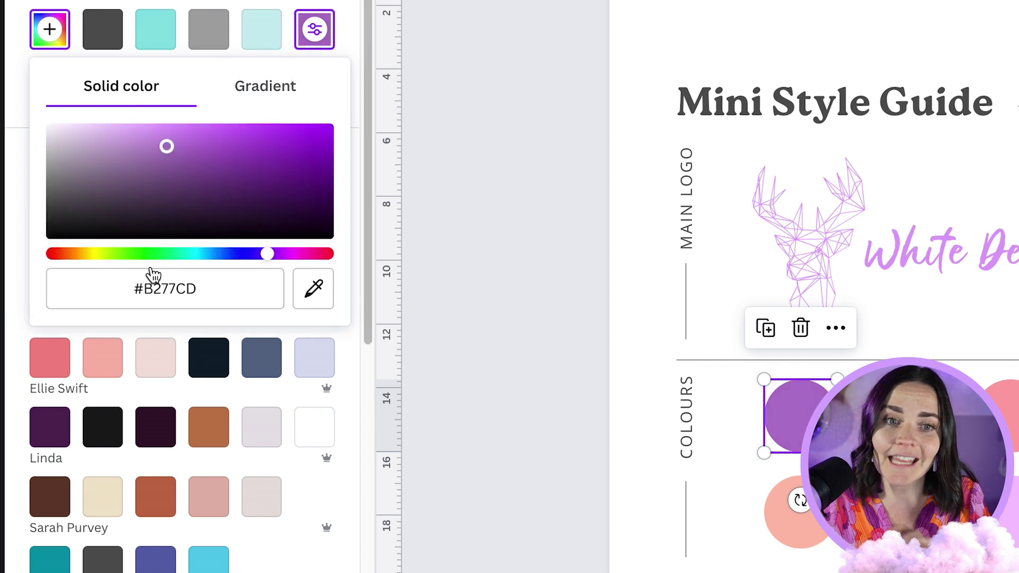
Step: Select and copy the circle's #B277C4 hex code
left_click(135, 291)
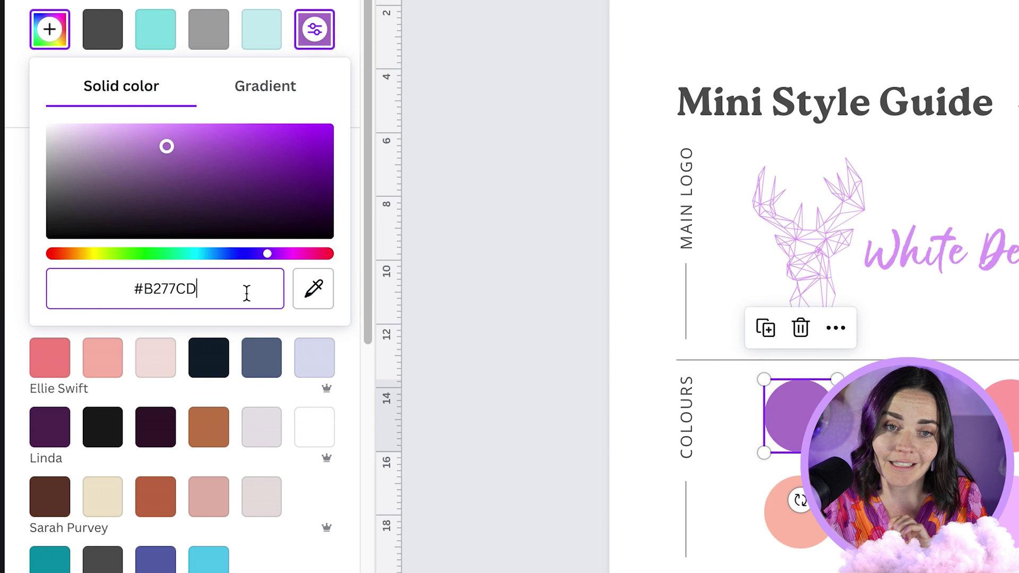
left_click_drag(244, 291, 113, 284)
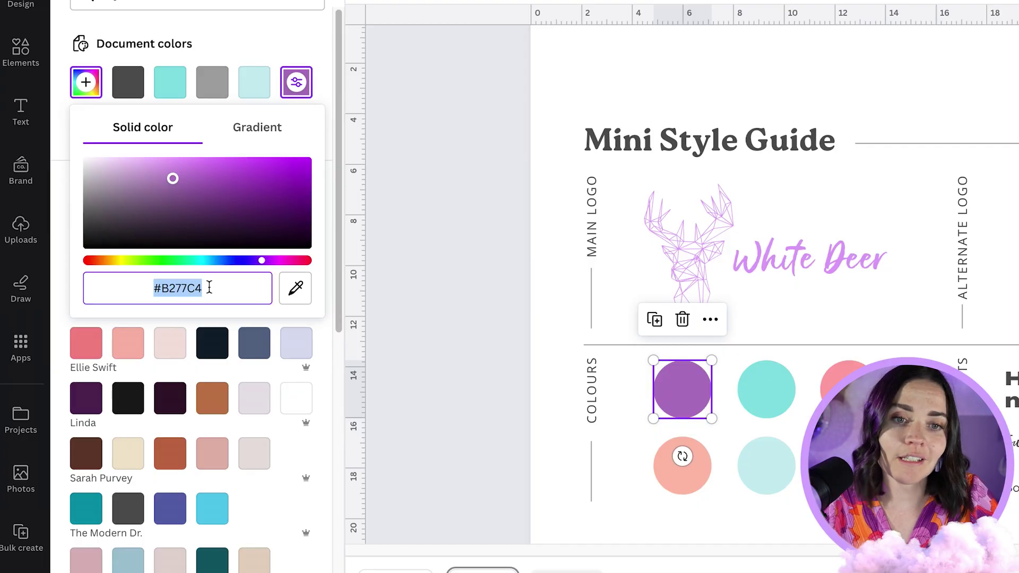
right_click(167, 294)
left_click(203, 358)
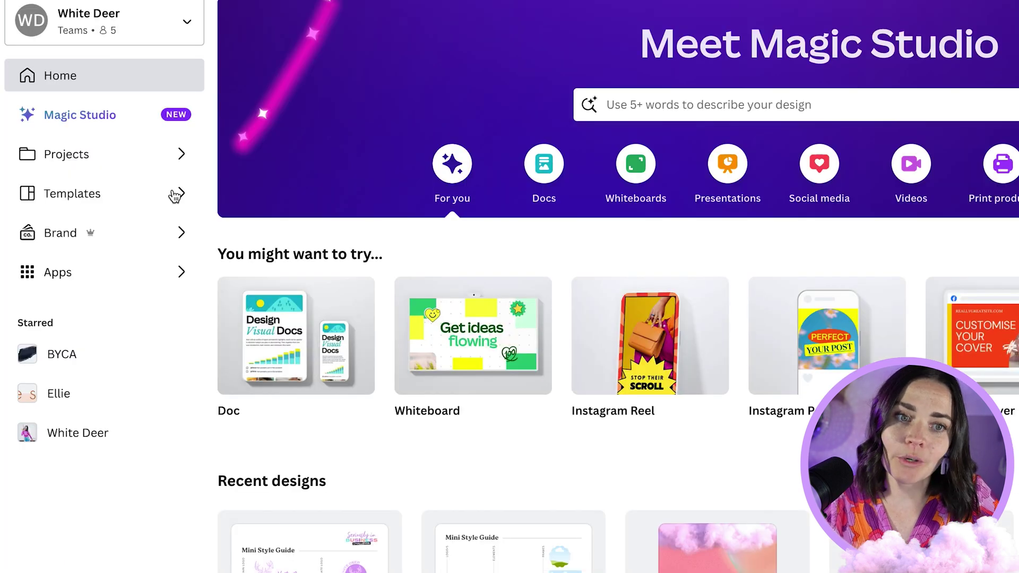
Step: From the Brand overview, add a new brand kit and name it New Brand
left_click(60, 233)
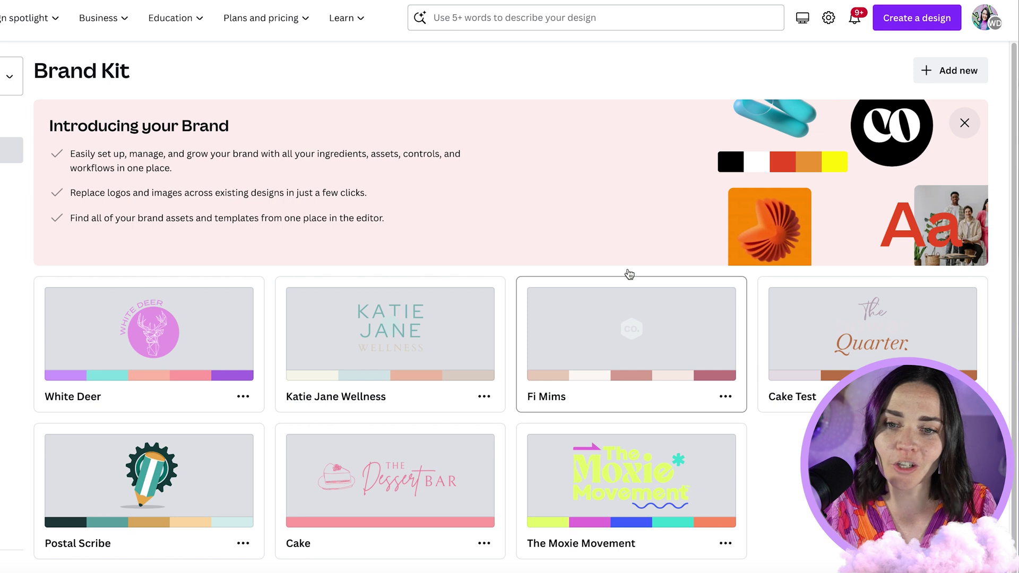
left_click(941, 71)
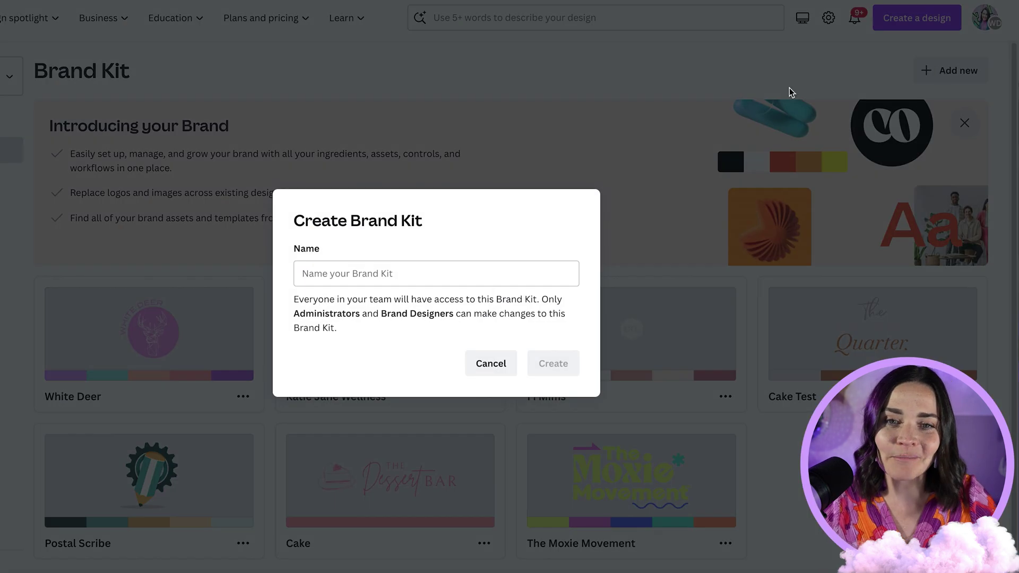
left_click(365, 263)
type("Nedw Bra")
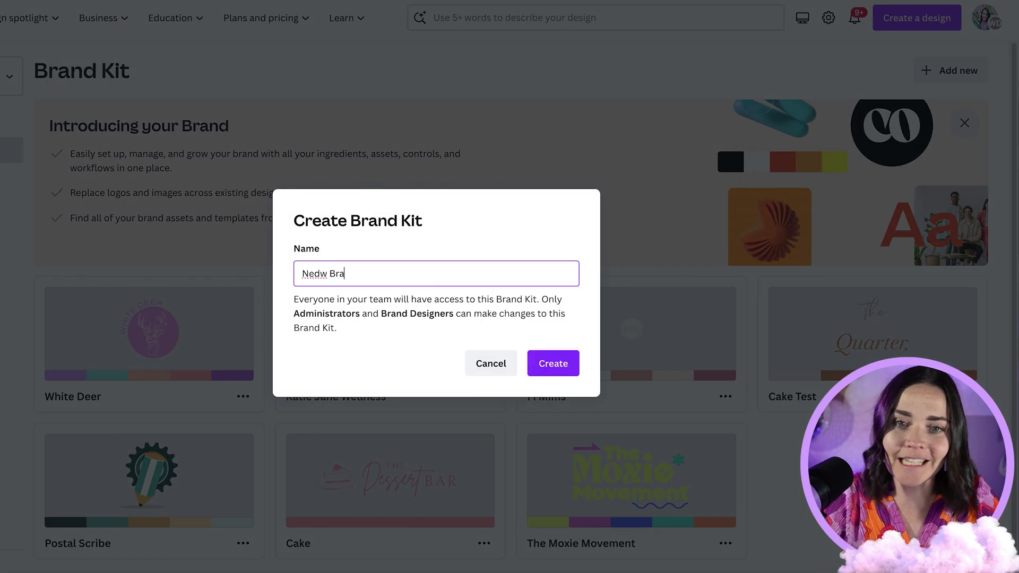
key("Return")
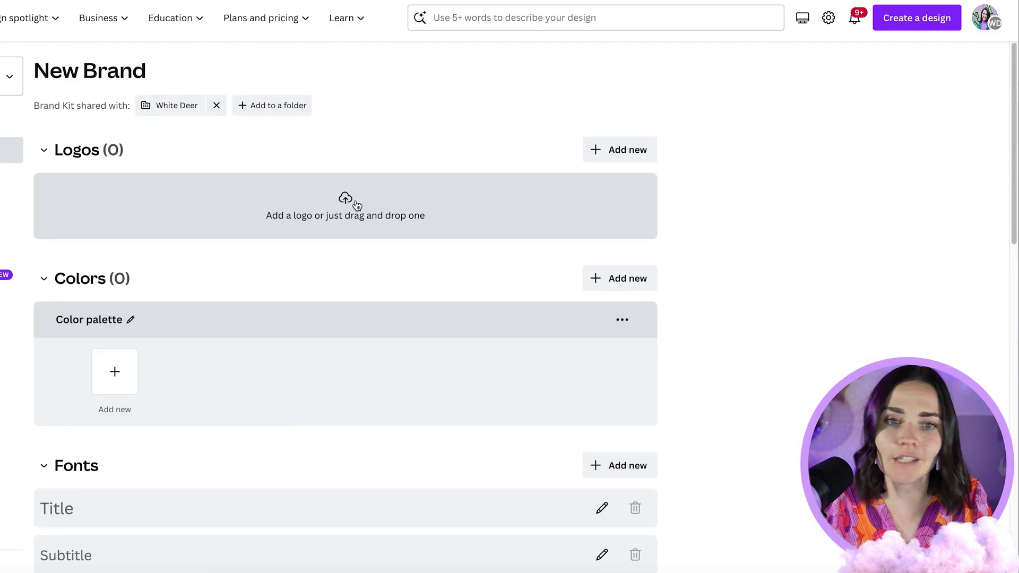
Step: Add the copied purple #b277c4 as the first brand palette colour
scroll(728, 289, "down", 2)
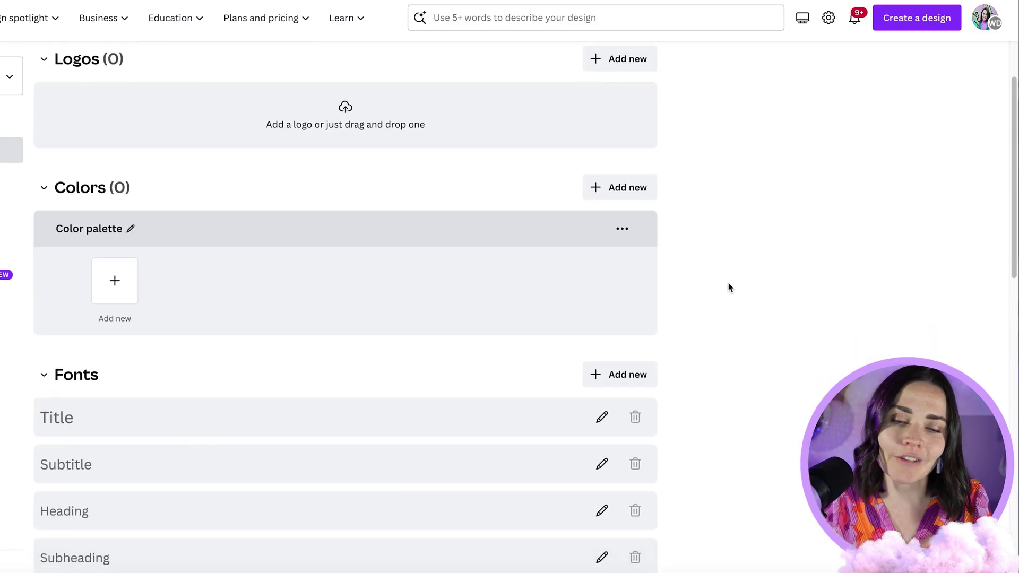
left_click(116, 283)
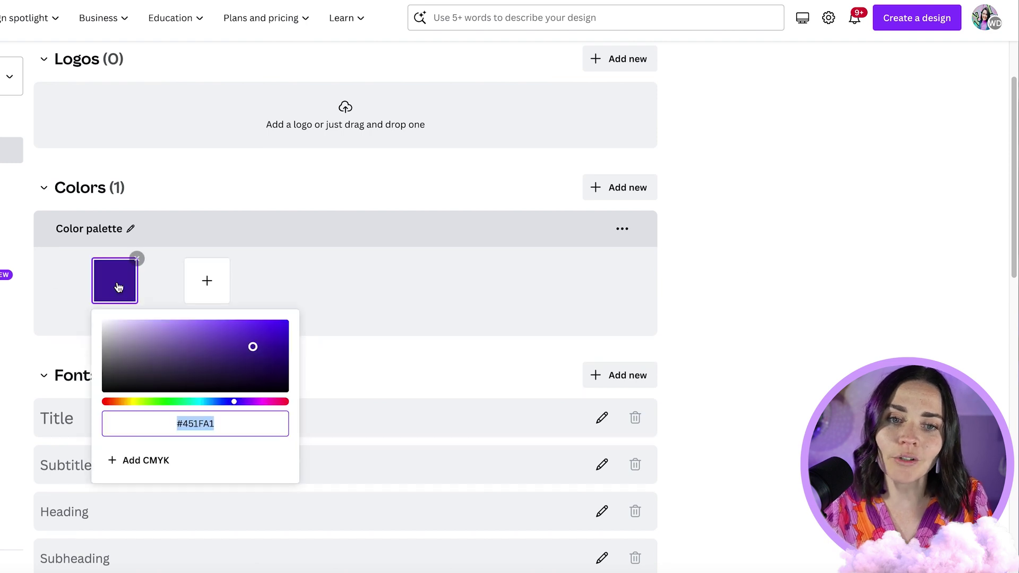
key("ctrl+v")
left_click(233, 422)
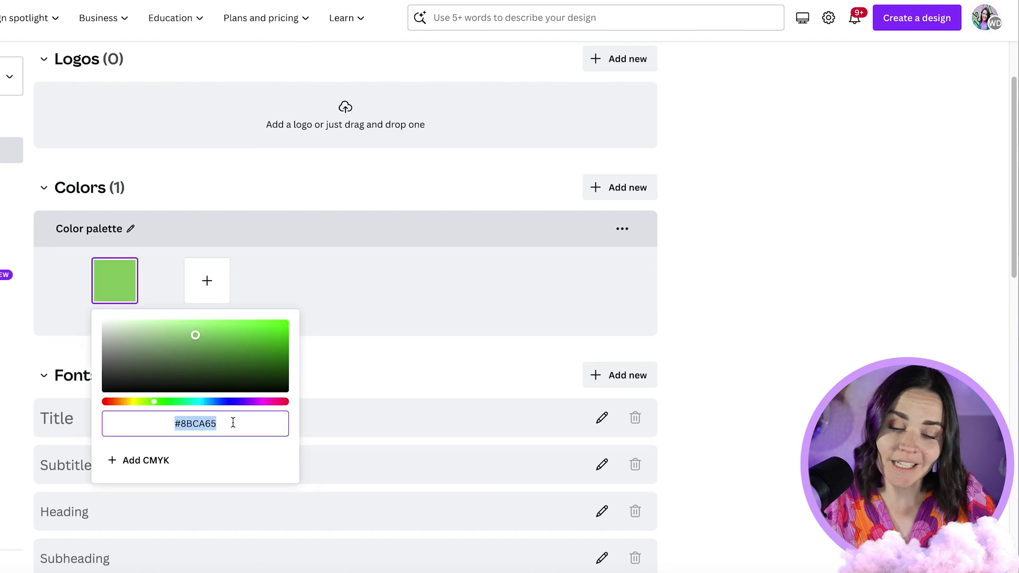
key("ctrl+v")
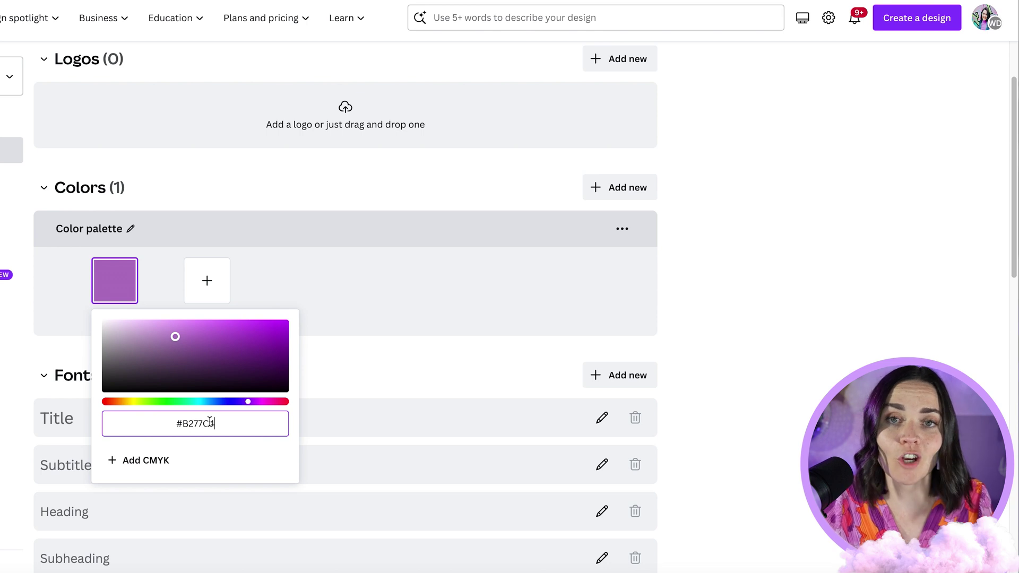
left_click(298, 277)
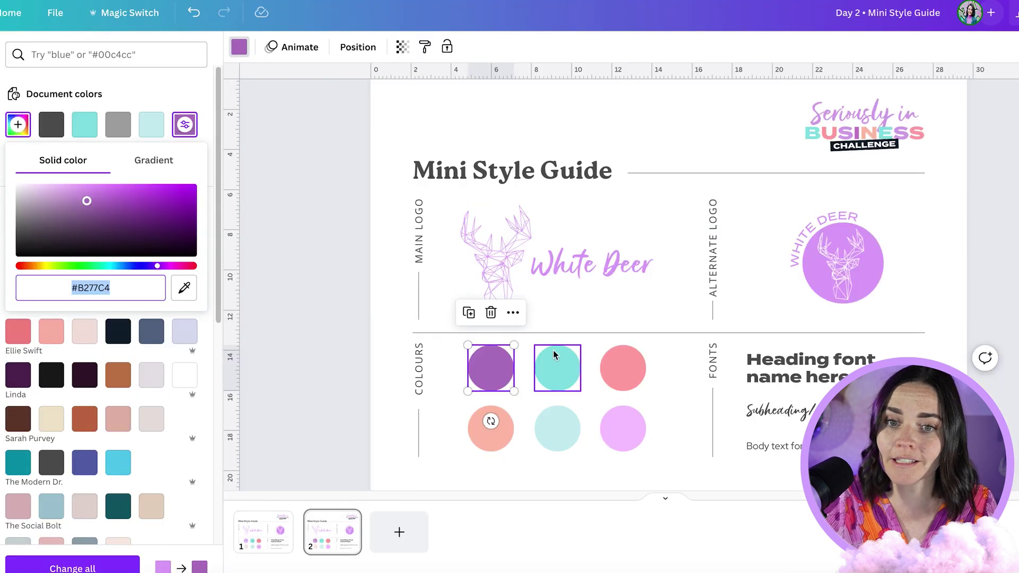
Step: Add the teal circle's hex #89E0E3 as the second brand colour
left_click(559, 362)
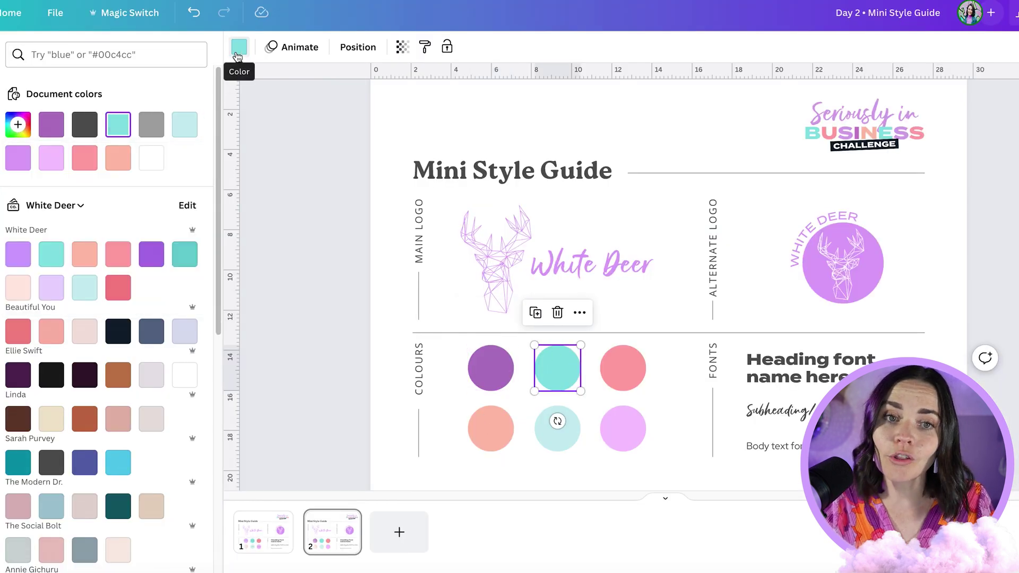
left_click(118, 124)
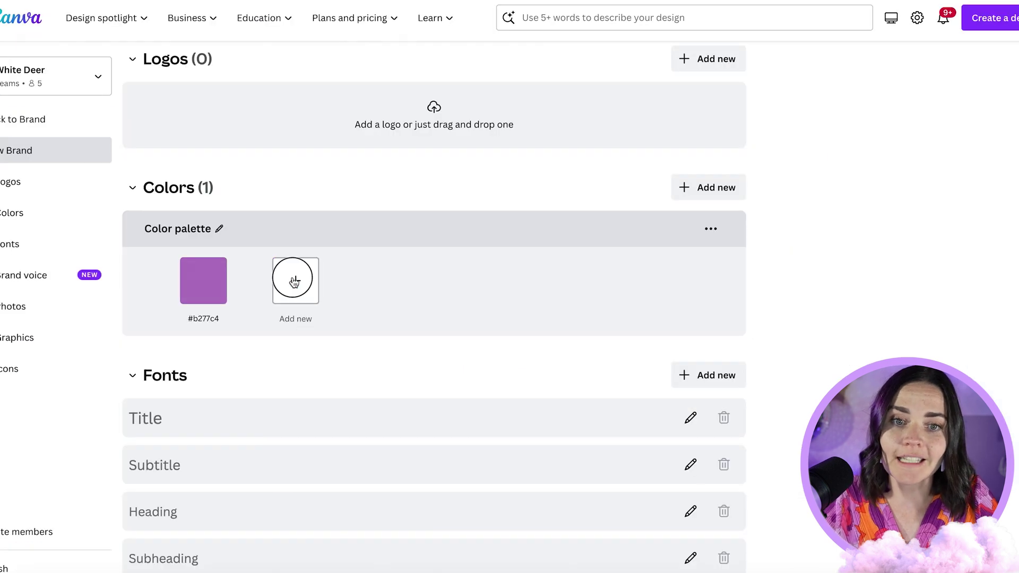
left_click(295, 281)
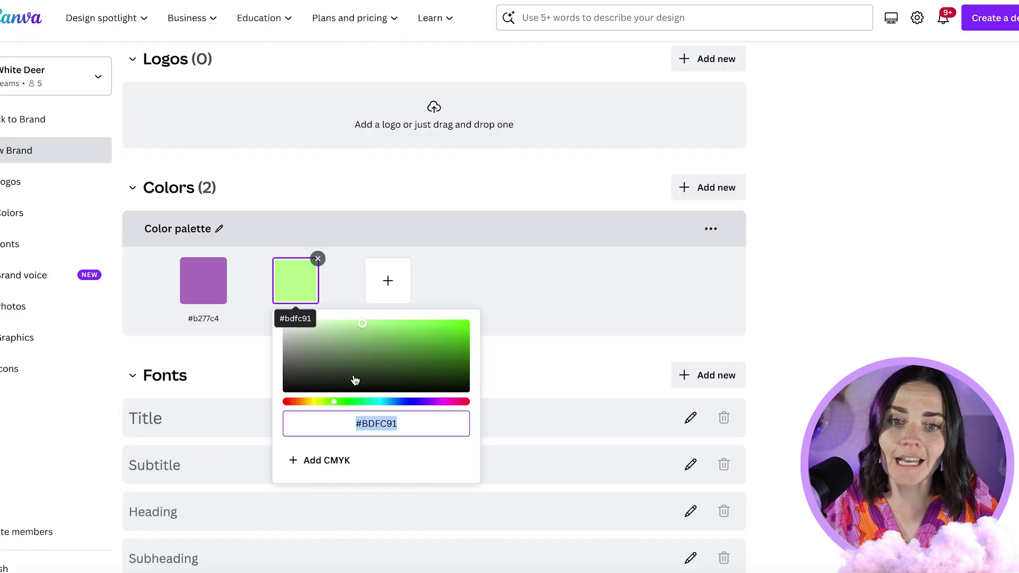
key("ctrl+v")
key("Return")
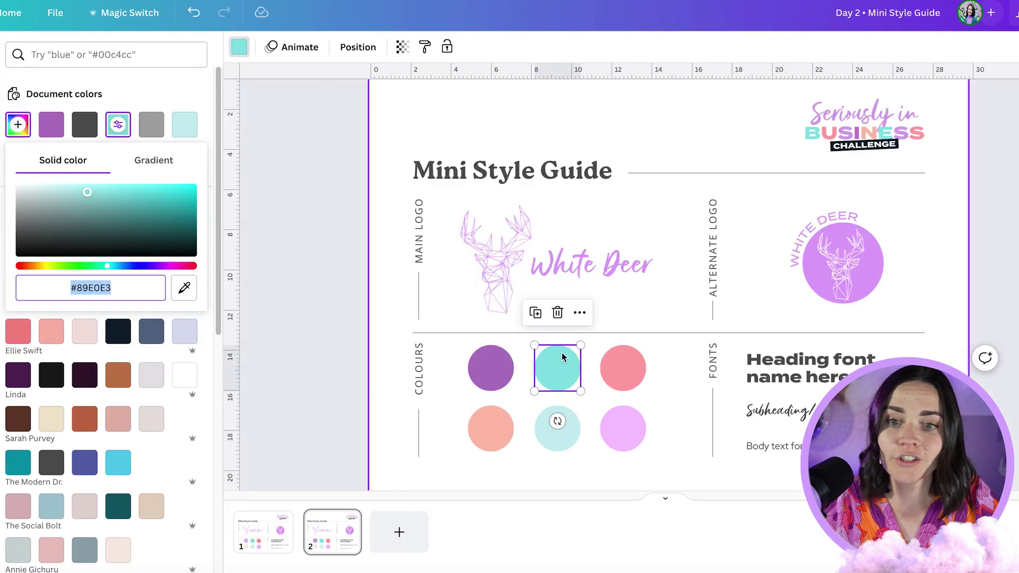
Step: Add the pink circle's hex #ffa5a8 as the third brand colour
left_click(620, 370)
left_click(84, 158)
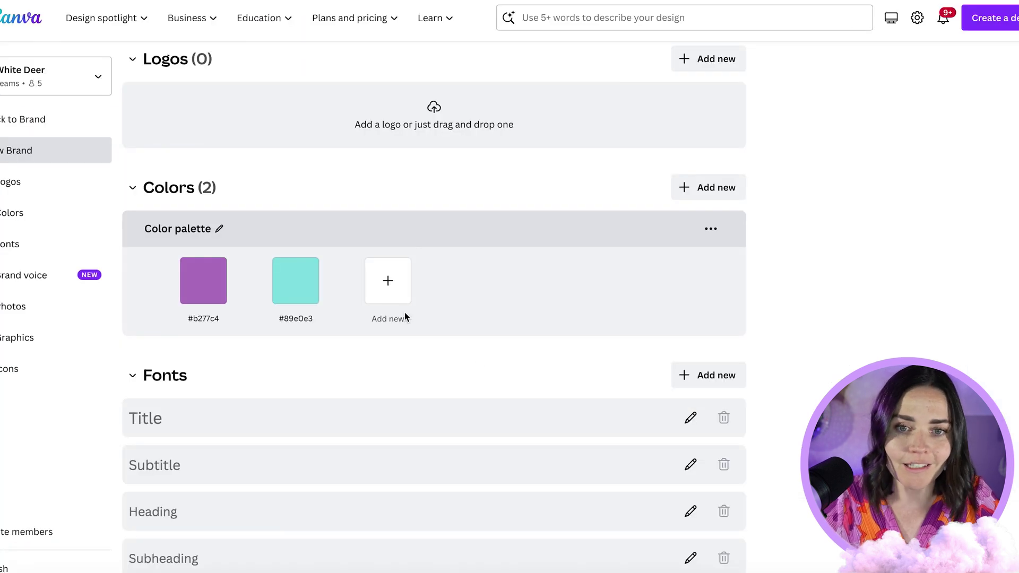
left_click(390, 284)
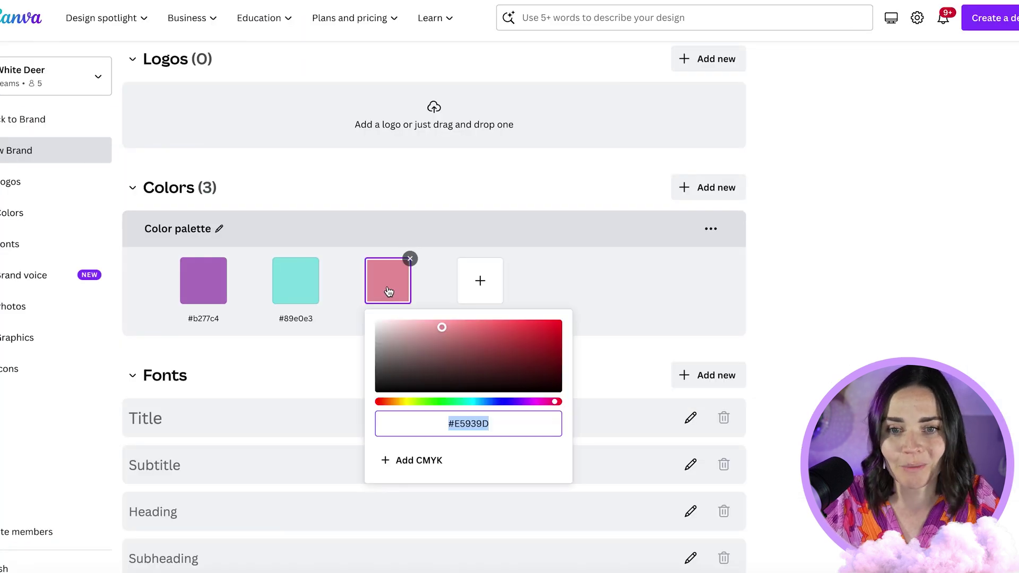
key("ctrl+v")
key("Return")
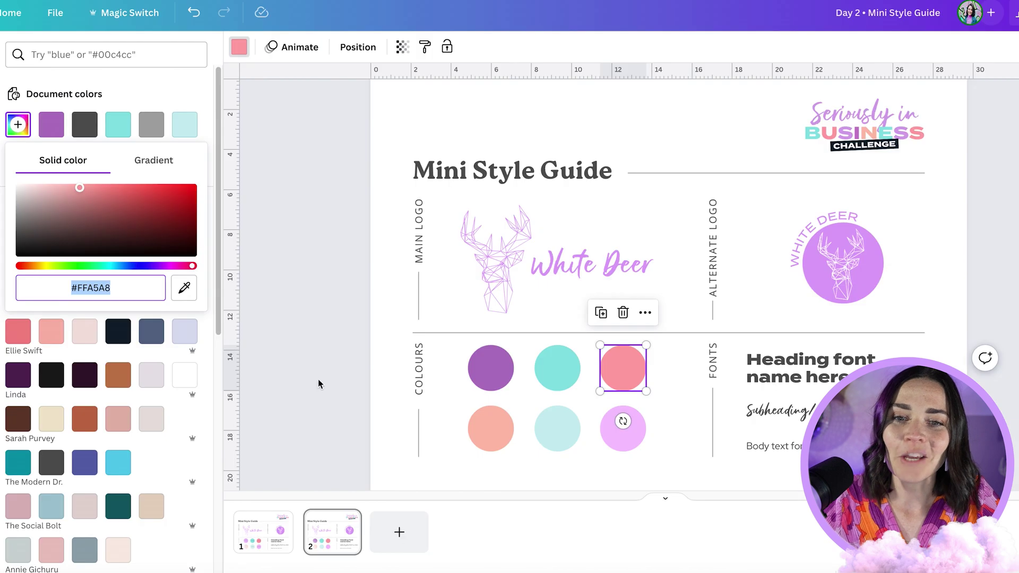
Step: Add the bottom-left peach circle's colour #ffbfac as the fourth brand swatch
left_click(490, 427)
left_click(117, 160)
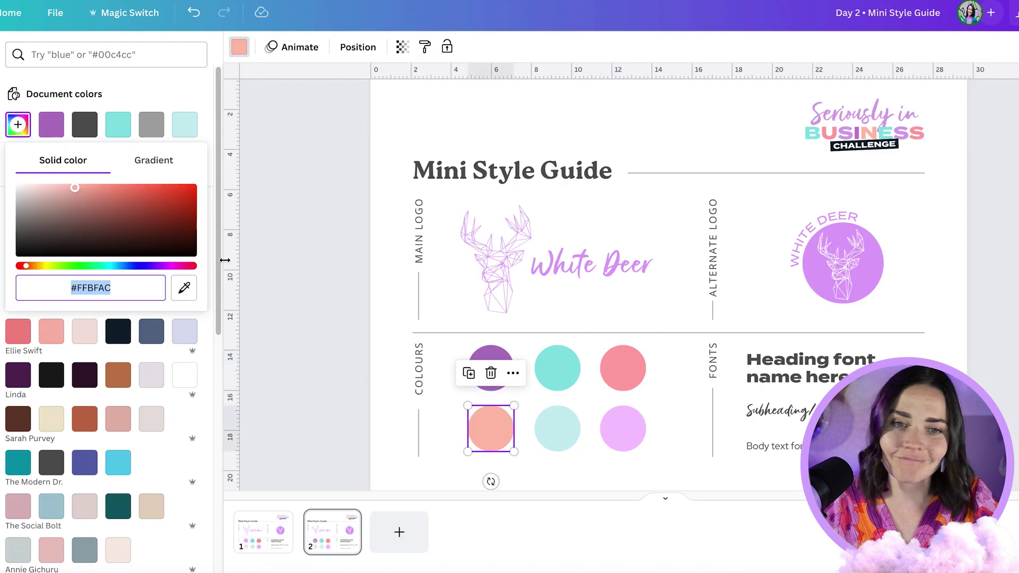
left_click(184, 287)
key("Escape")
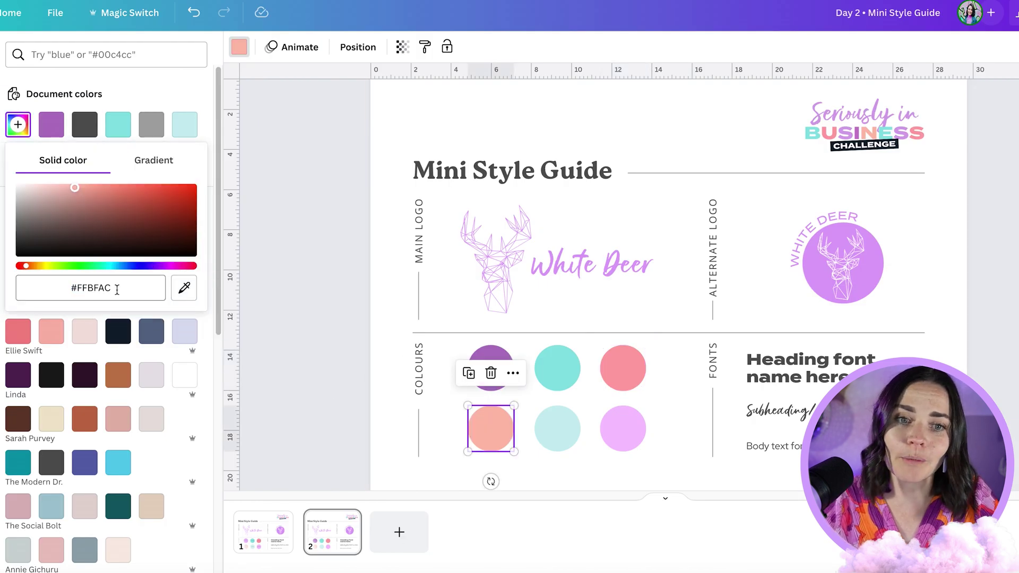
left_click(117, 289)
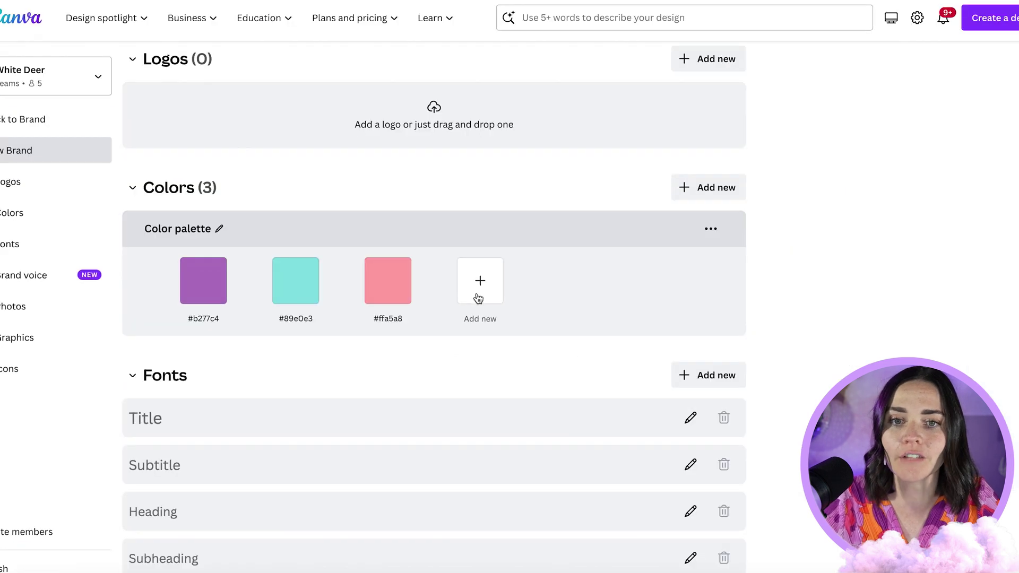
left_click(478, 283)
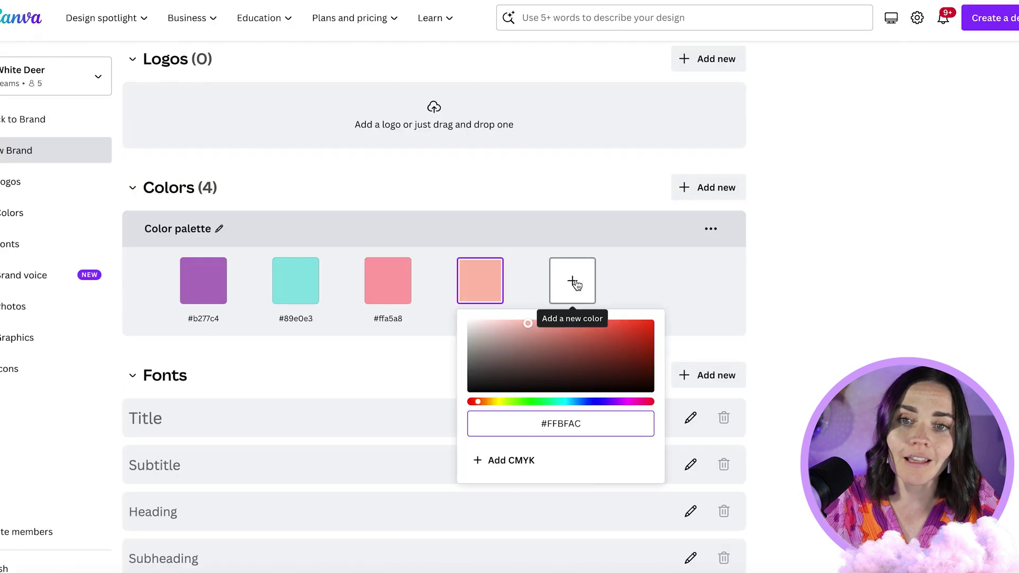
left_click(713, 256)
mouse_move(215, 294)
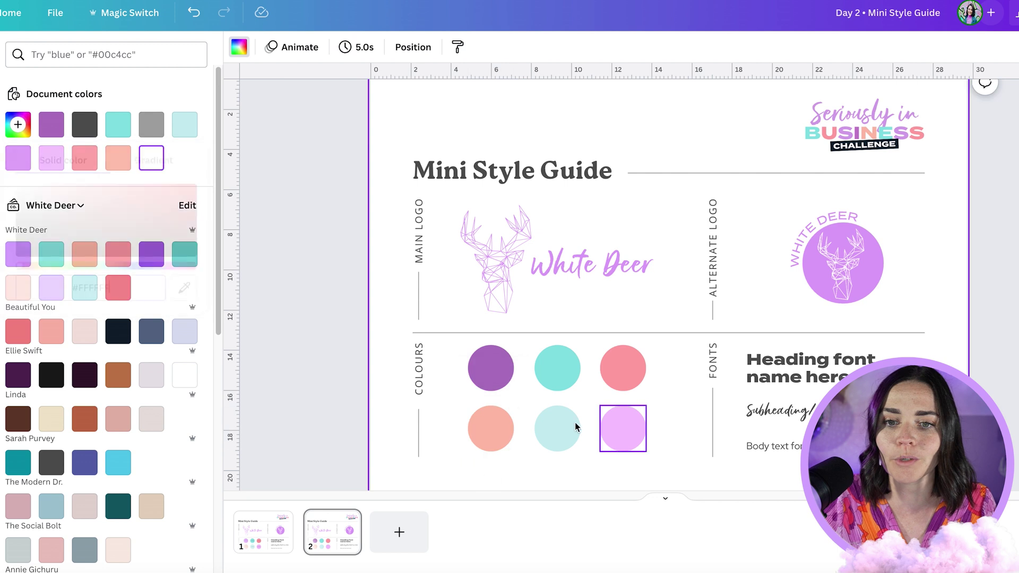
Step: Add the light-teal circle's hex #c8edf1 as the fifth brand colour
left_click(560, 423)
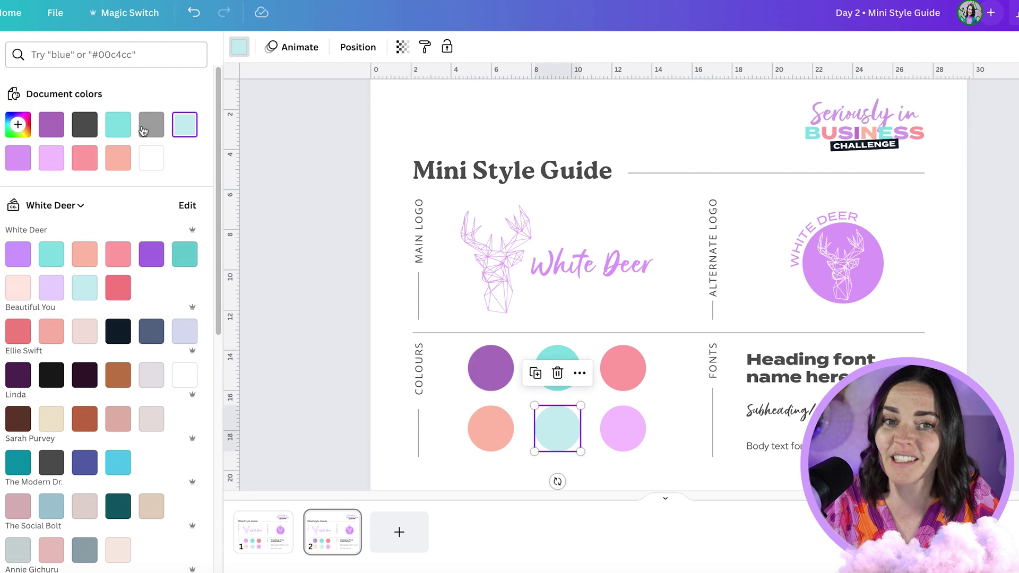
left_click(185, 126)
key("ctrl+c")
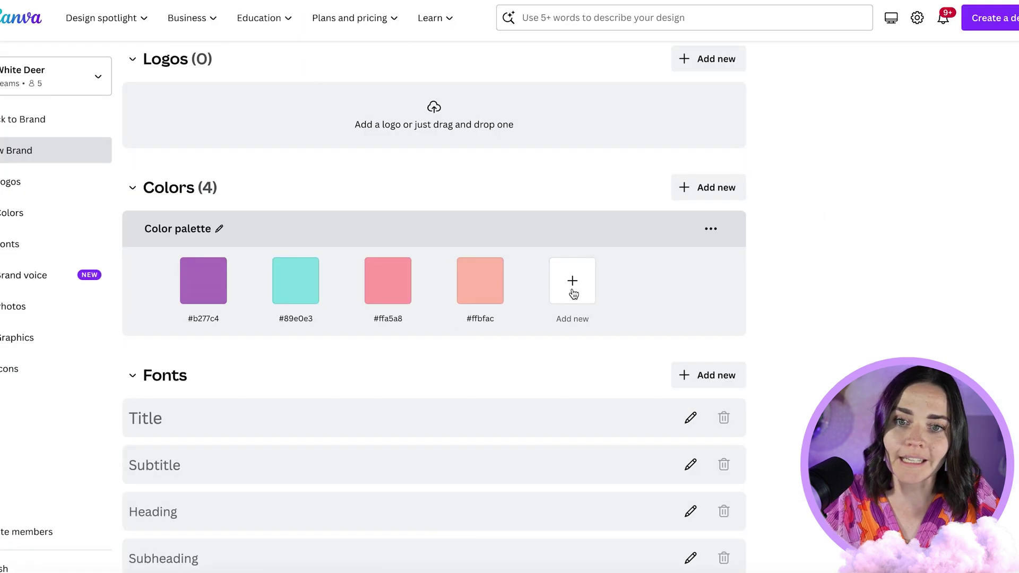
left_click(573, 294)
key("ctrl+v")
left_click(856, 313)
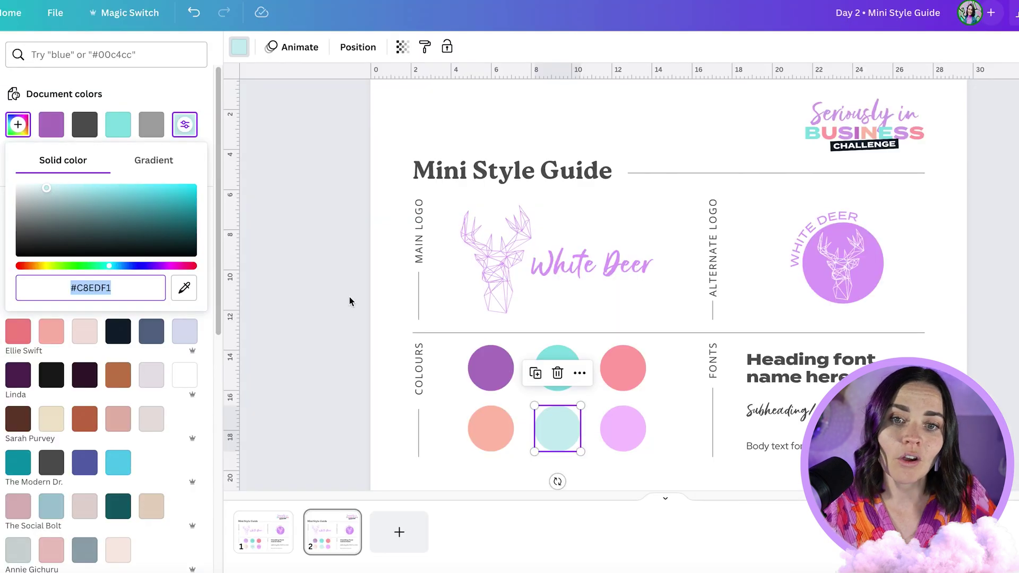
Step: Add a text box containing the pasted #C8EDF1 and move it below the purple circle
left_click(262, 307)
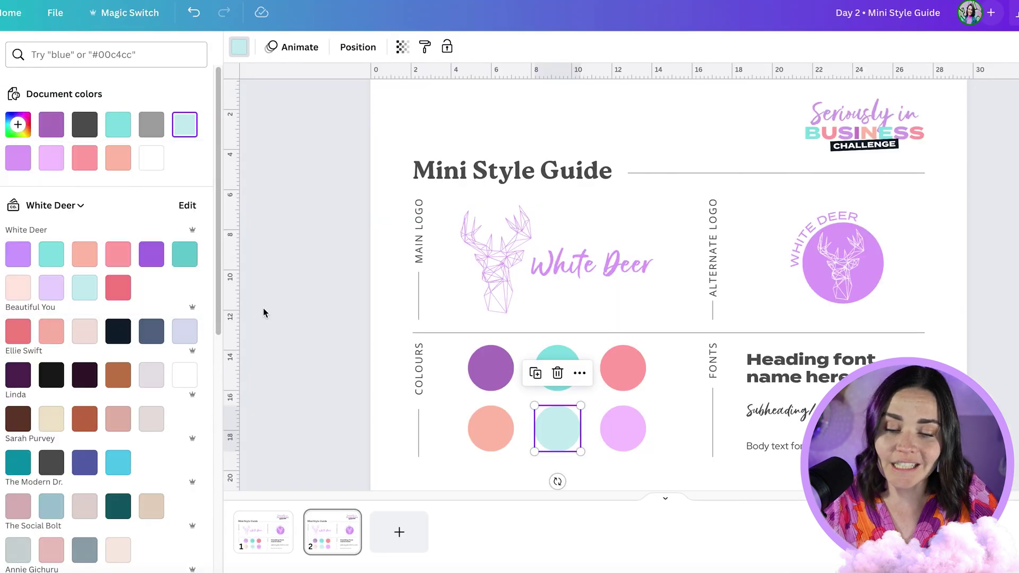
left_click(400, 382)
key("t")
key("ctrl+v")
key("Escape")
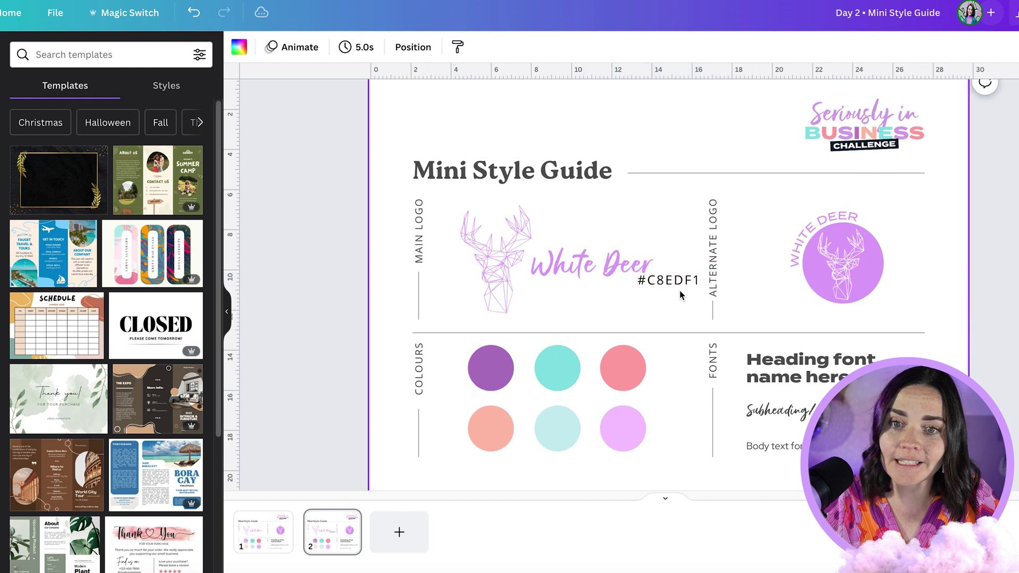
left_click_drag(681, 291, 490, 394)
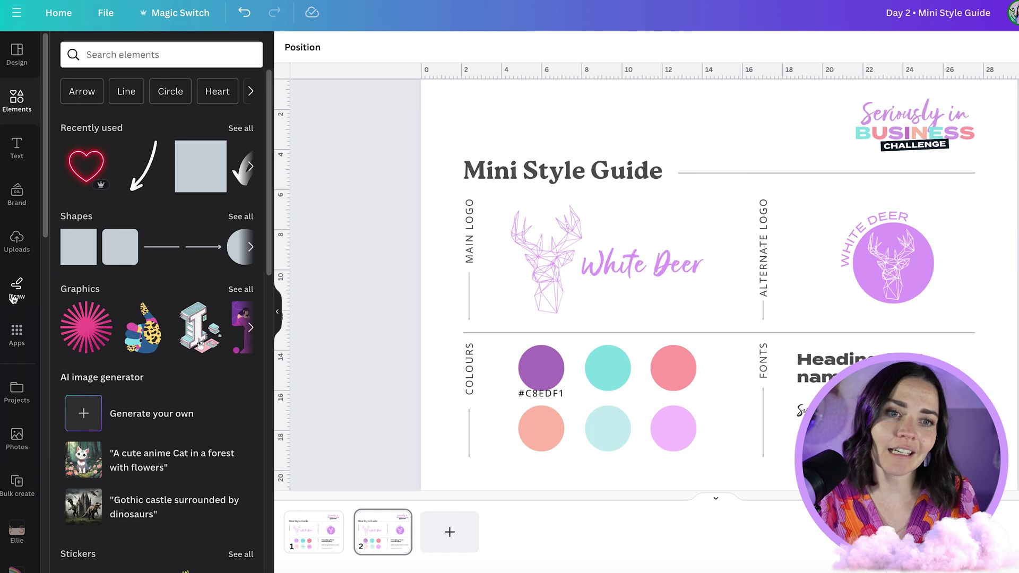
Step: Apply the White Deer palette from the Brand panel's colours to the style guide page
left_click(18, 197)
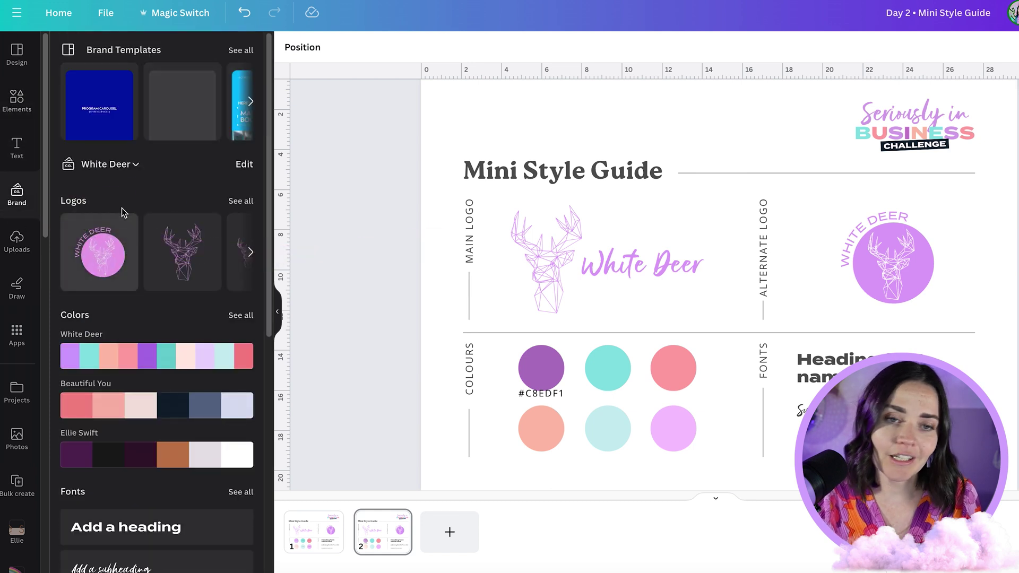
scroll(154, 351, "down", 1)
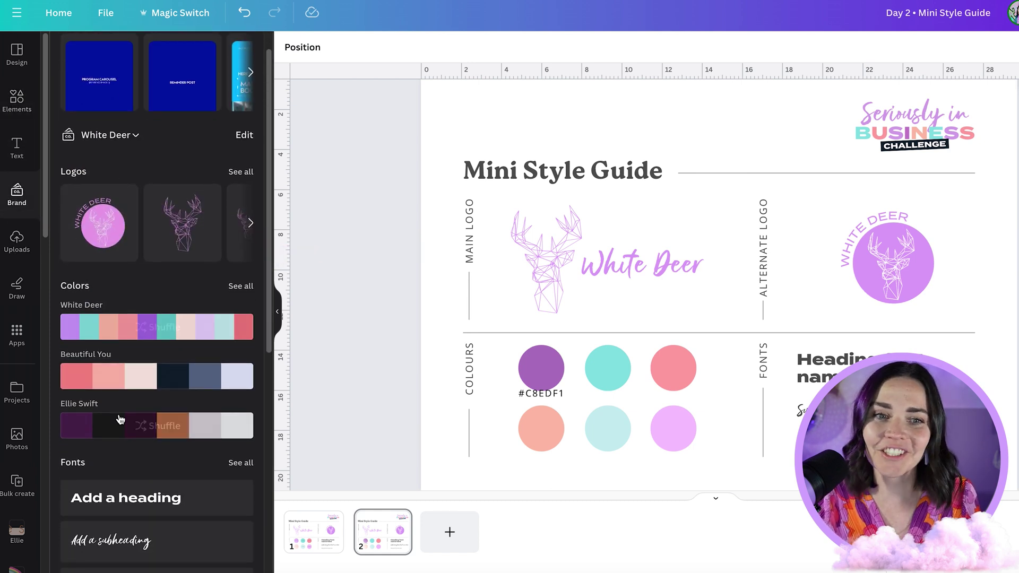
left_click(241, 285)
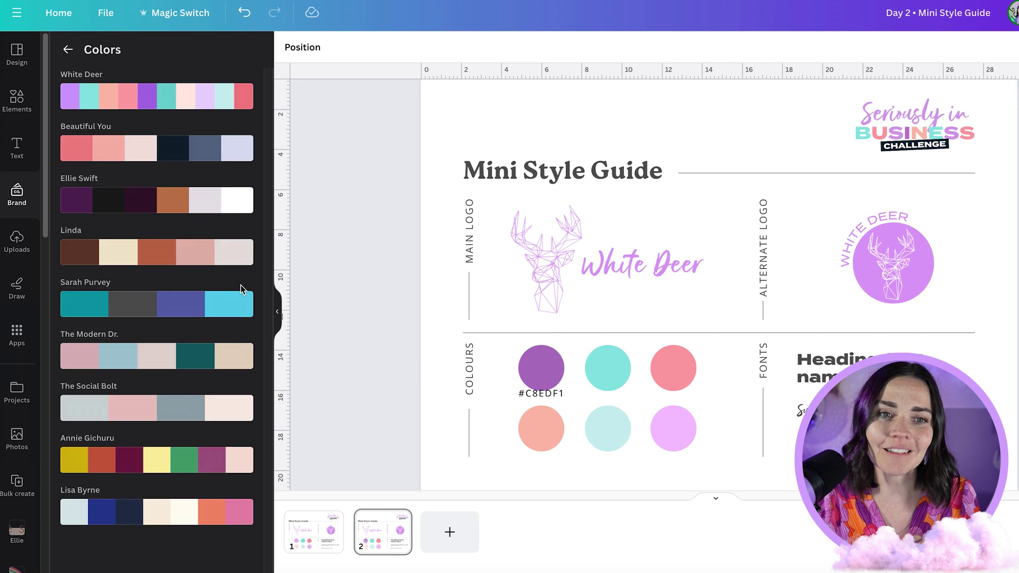
left_click(113, 102)
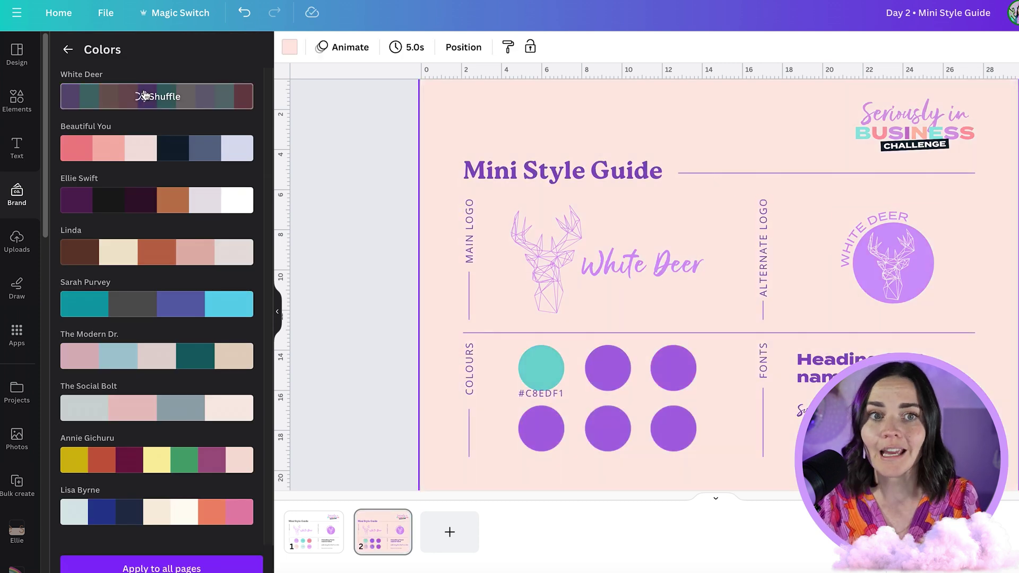
left_click(67, 50)
Step: Select the top-middle purple circle and bring up its colour options
left_click(410, 151)
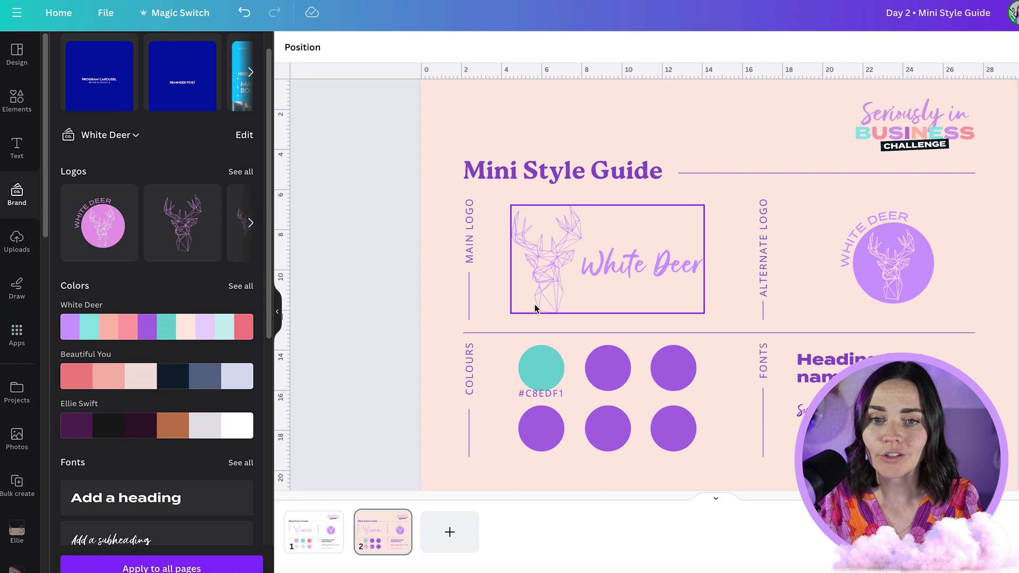
left_click(604, 378)
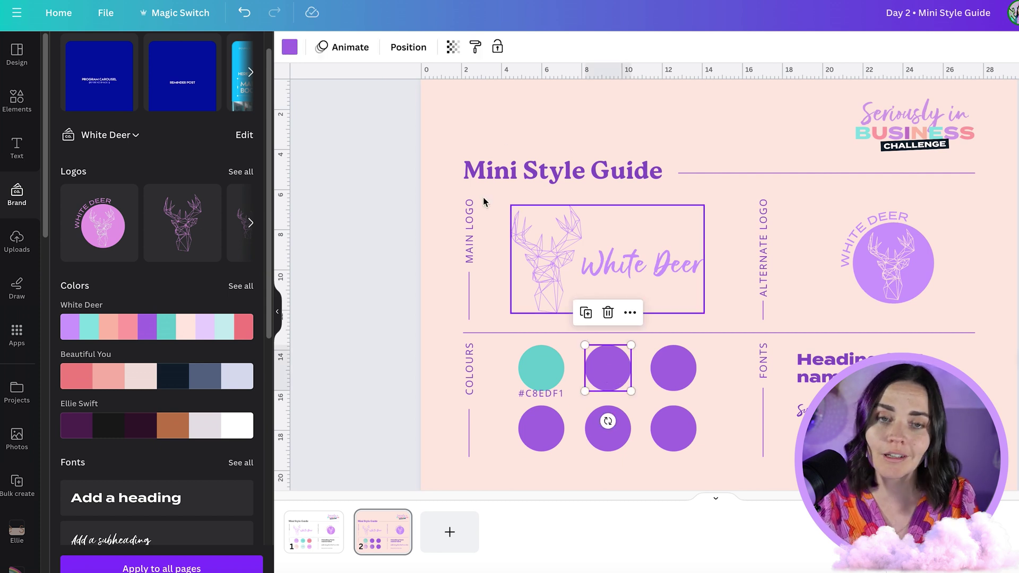
left_click(288, 46)
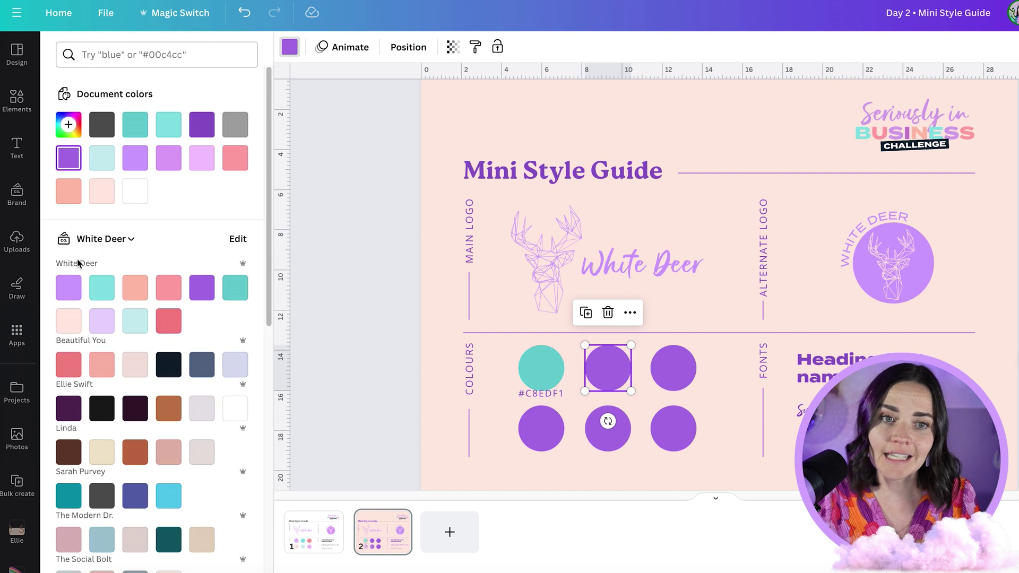
left_click(122, 243)
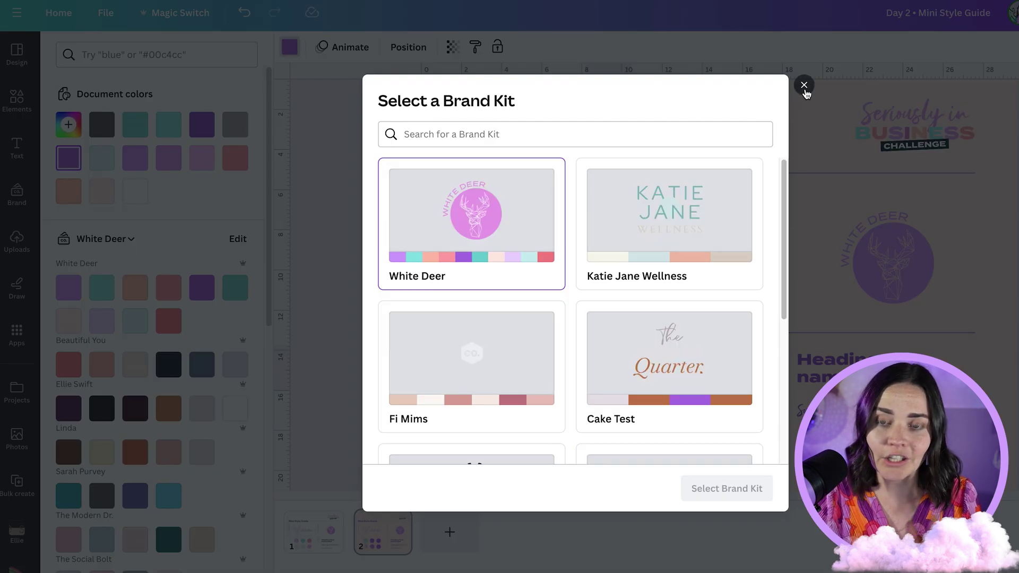
left_click(805, 86)
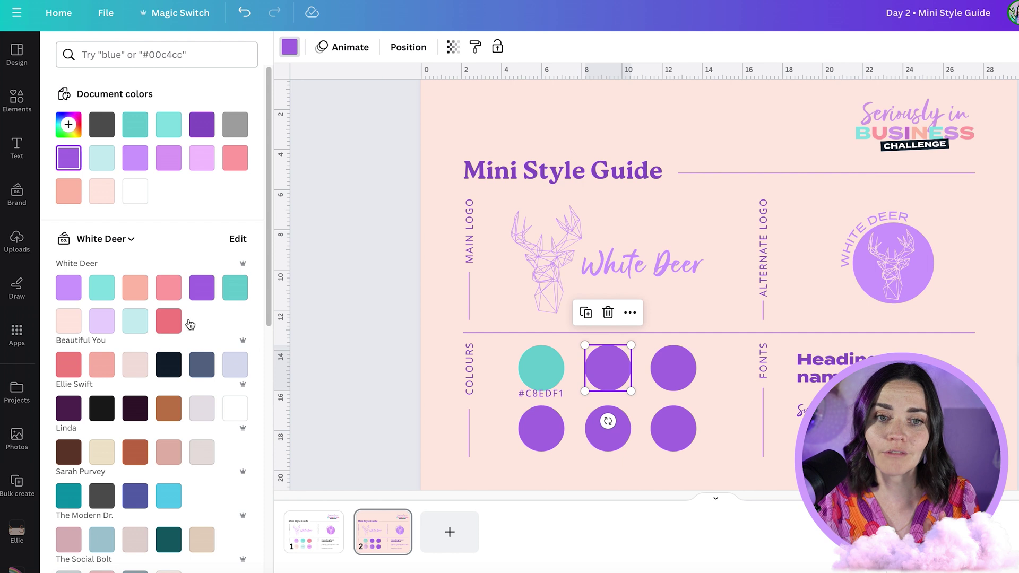
left_click(104, 290)
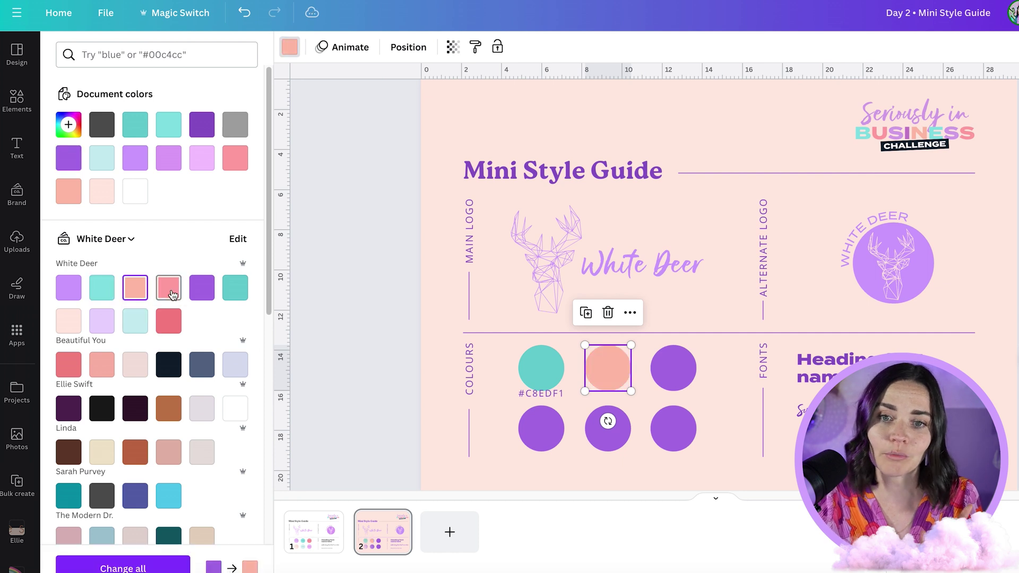
left_click(169, 289)
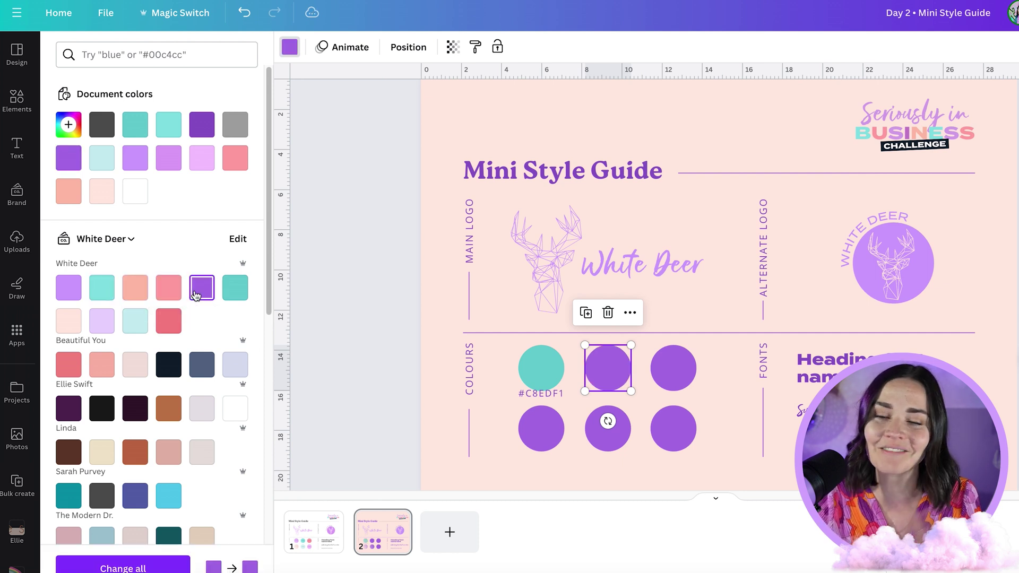